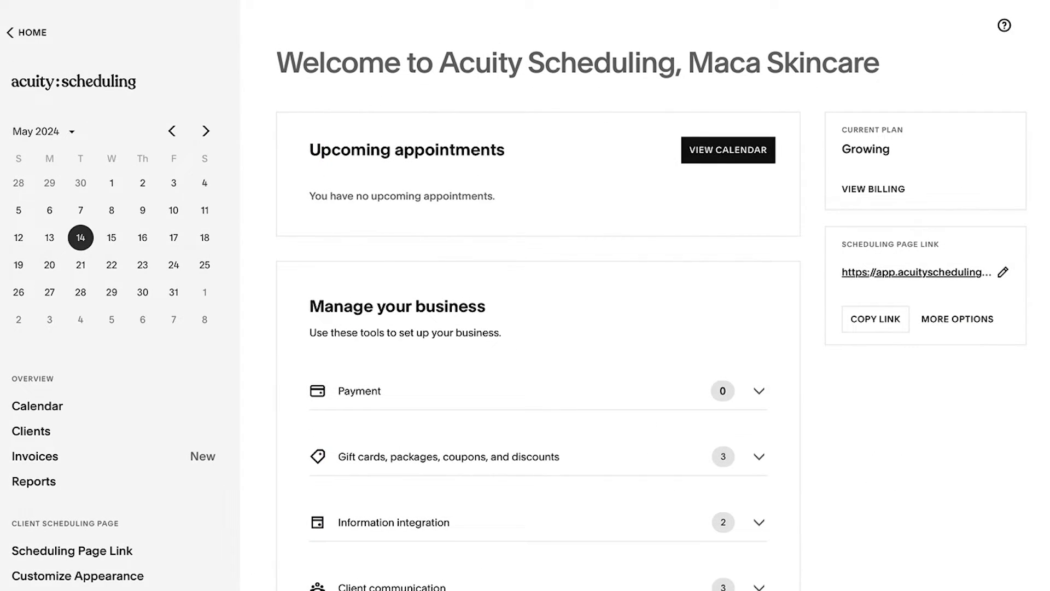
scroll(82, 443, down, 3)
scroll(77, 454, down, 2)
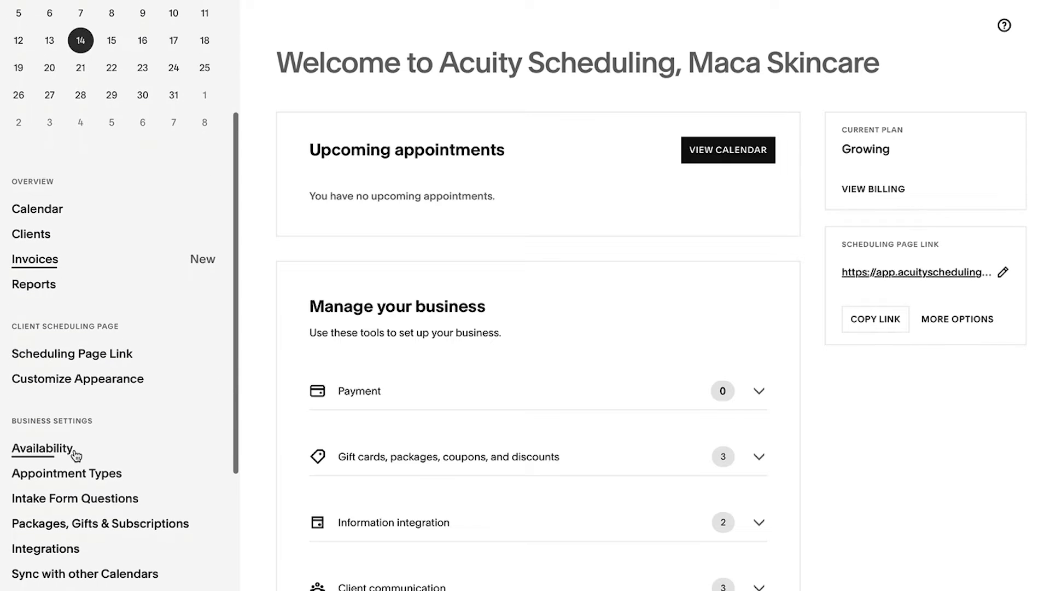
Add the Example Employee calendar with a makeup-artist description, Portland Oregon location and a photo
click(43, 449)
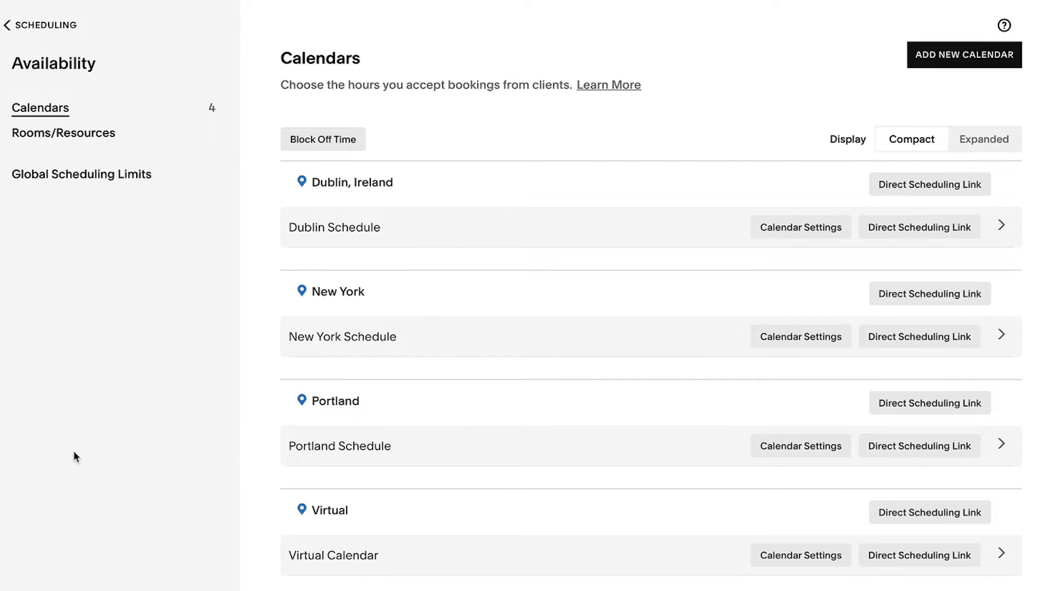
click(971, 64)
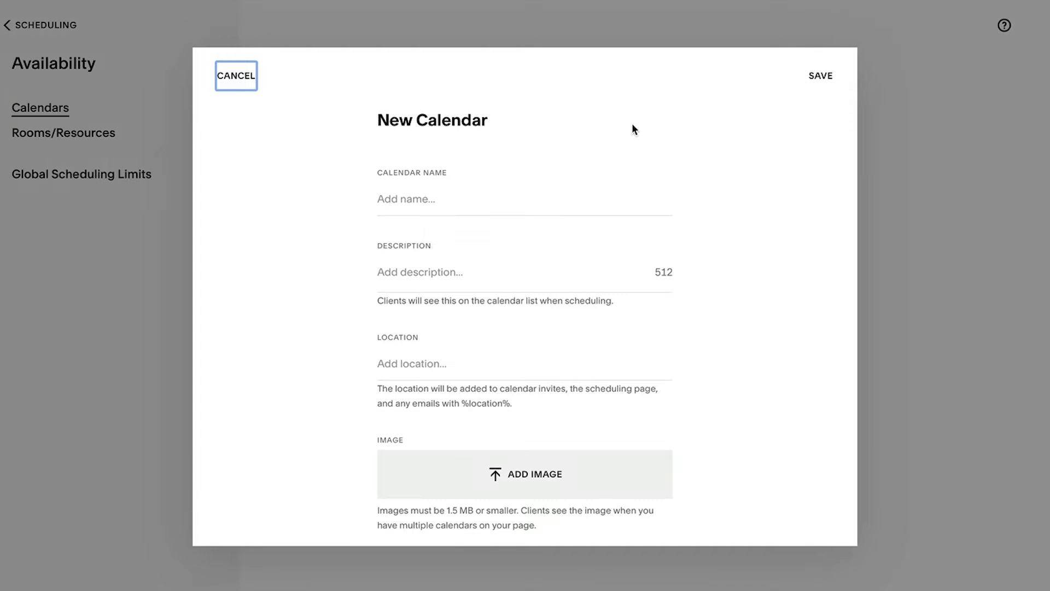
click(542, 202)
text(Exa)
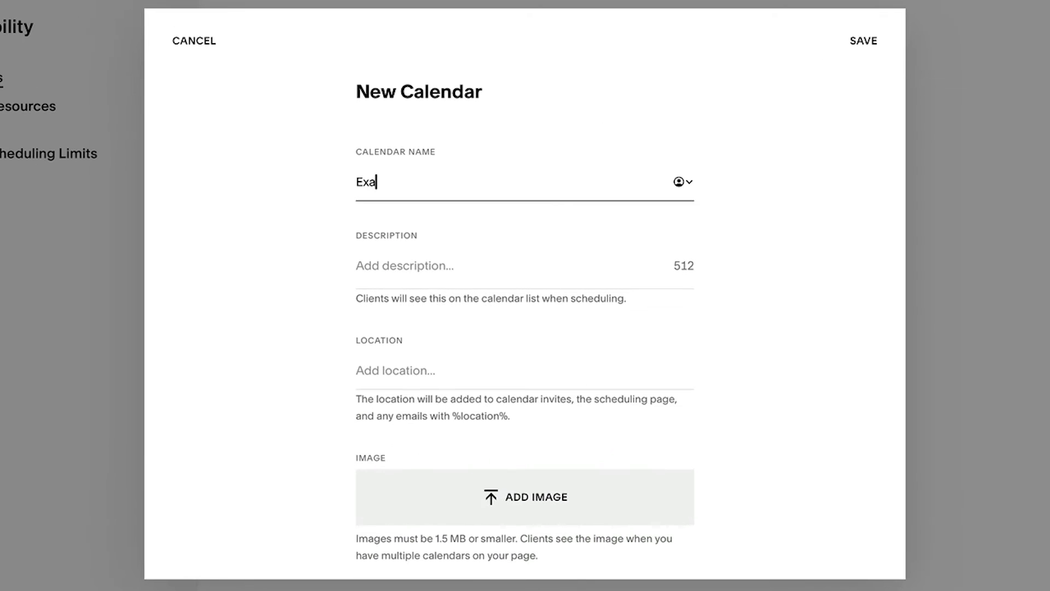
text(mple Employee)
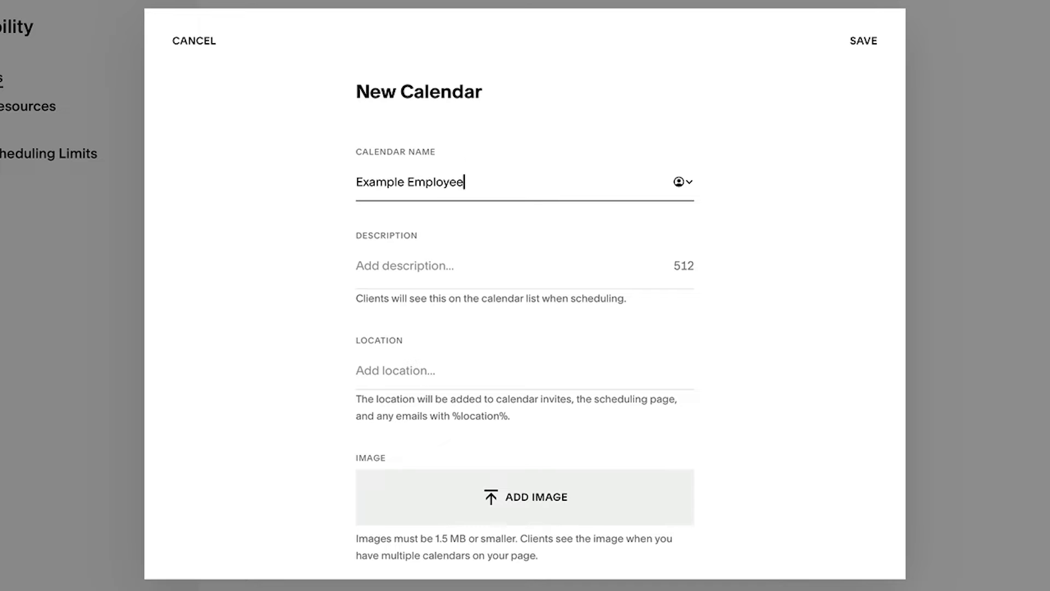
click(535, 266)
text(Professional makeup artist with 15 years of experience. Located in Portland Oregon.)
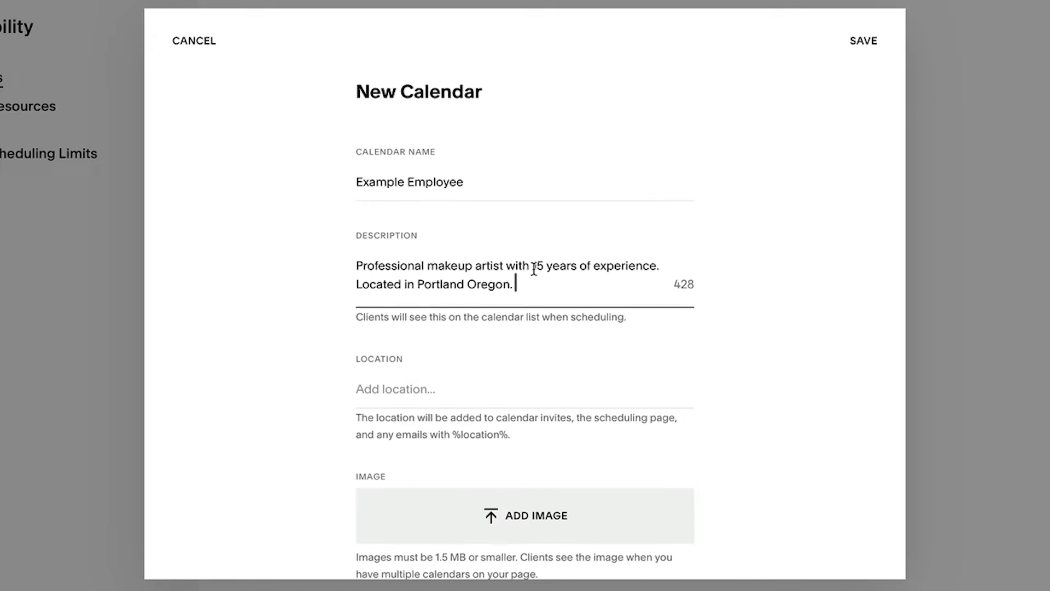
click(499, 392)
text(Po)
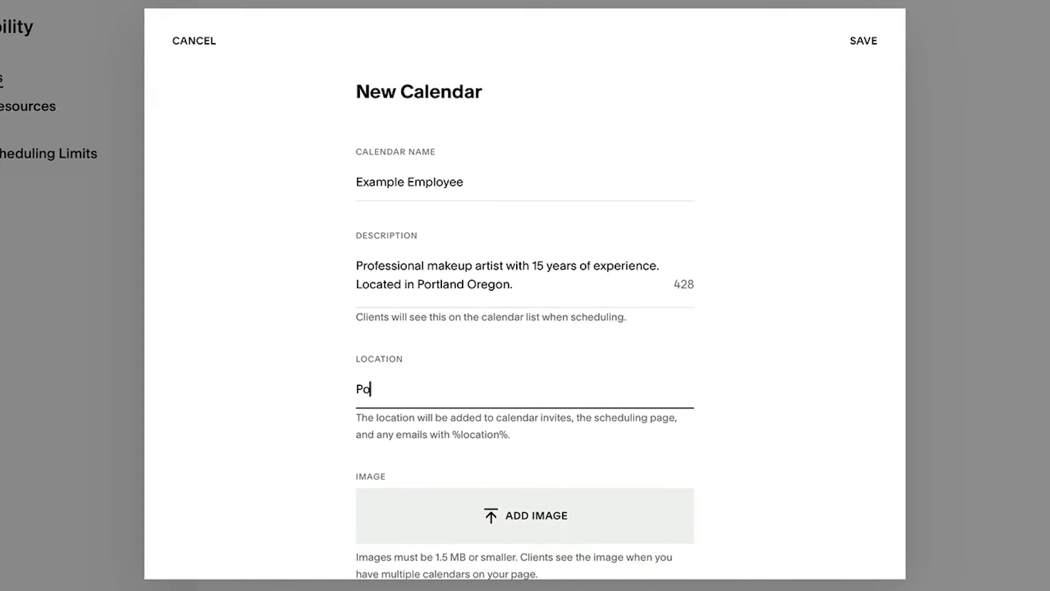
text(rtland Oregon)
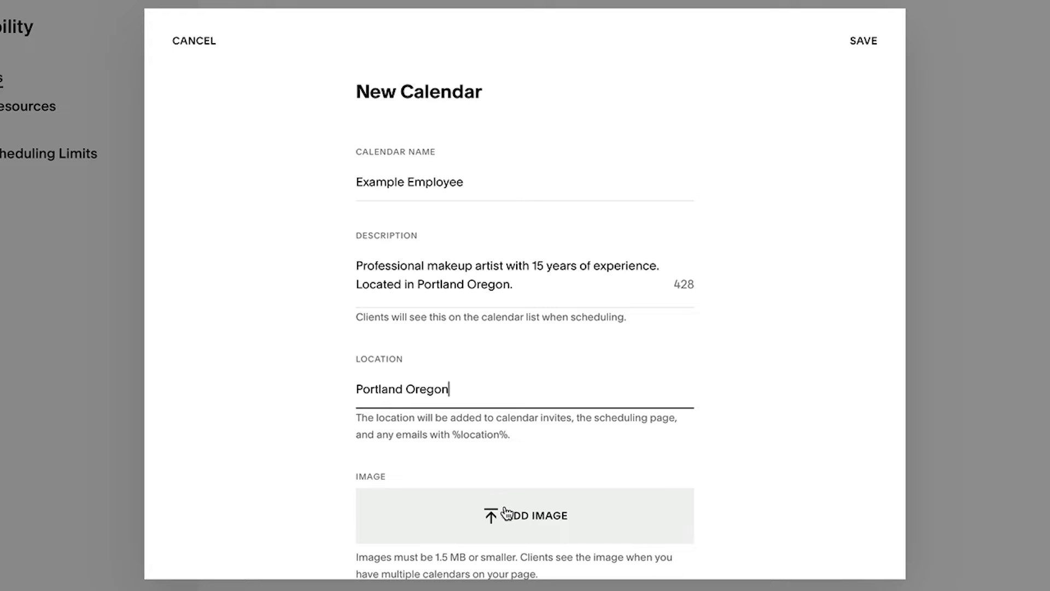
click(508, 514)
click(403, 171)
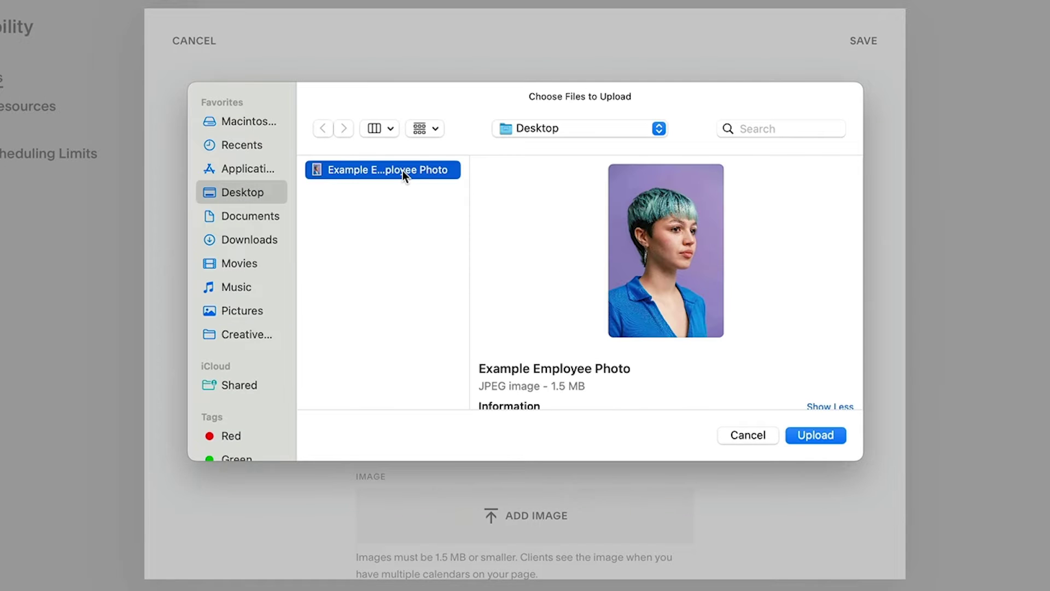
click(817, 439)
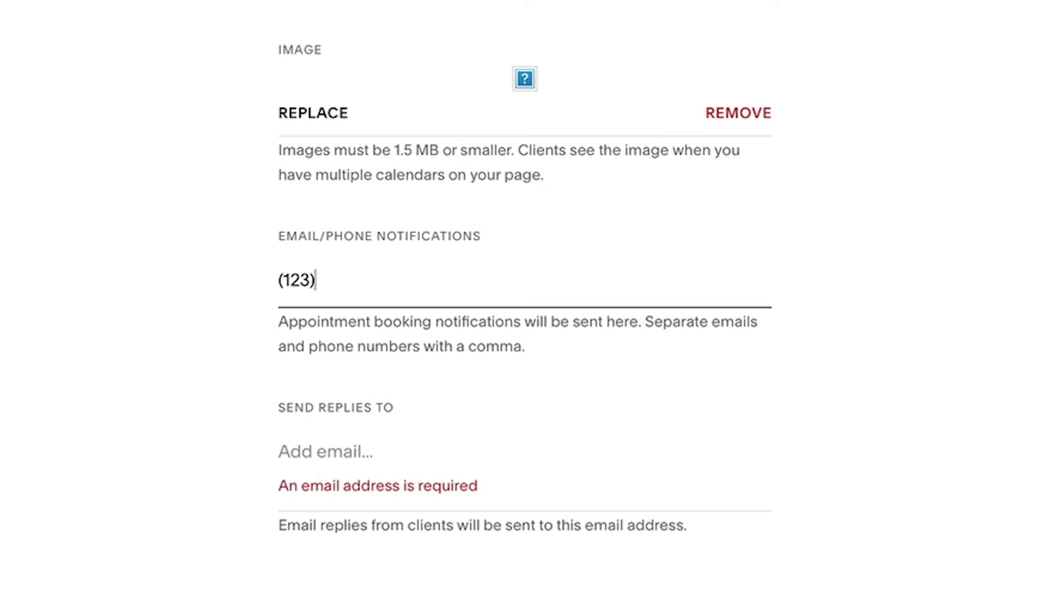
text(456-7890)
click(457, 451)
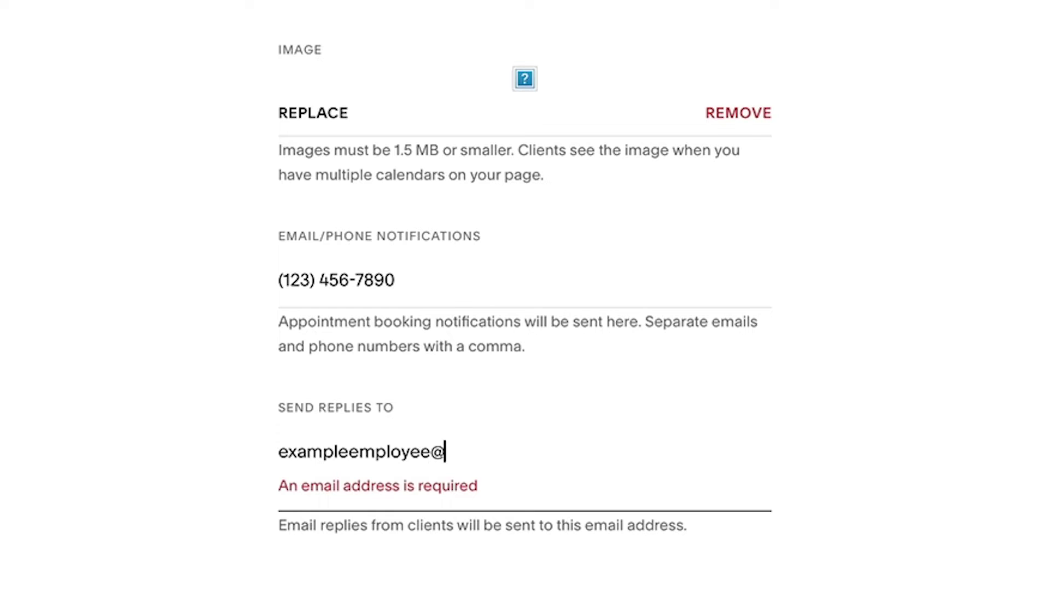
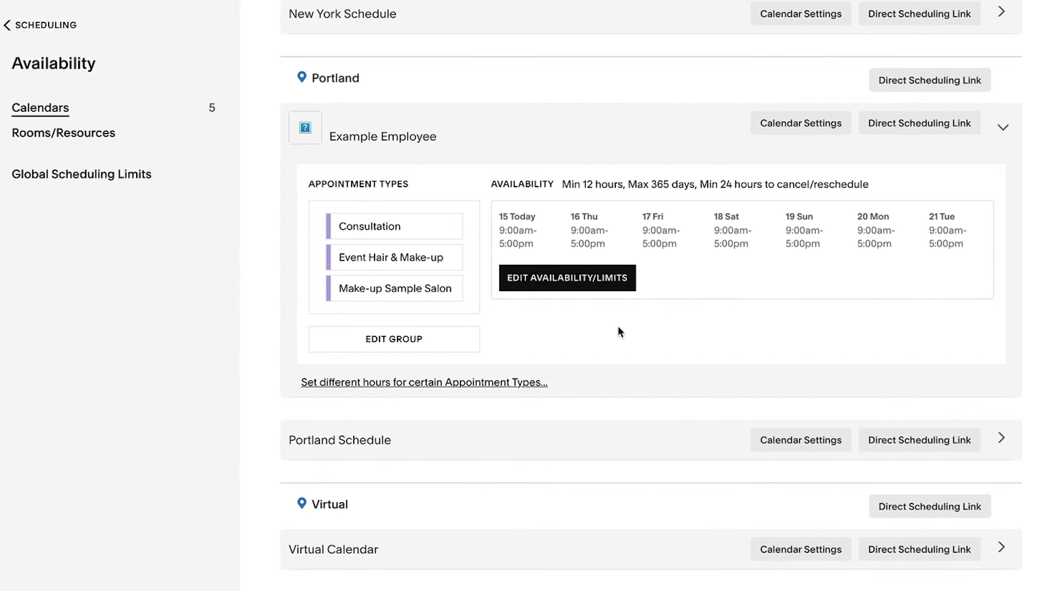
Edit the May 16 override hours in Example Employee's availability and limits
click(568, 278)
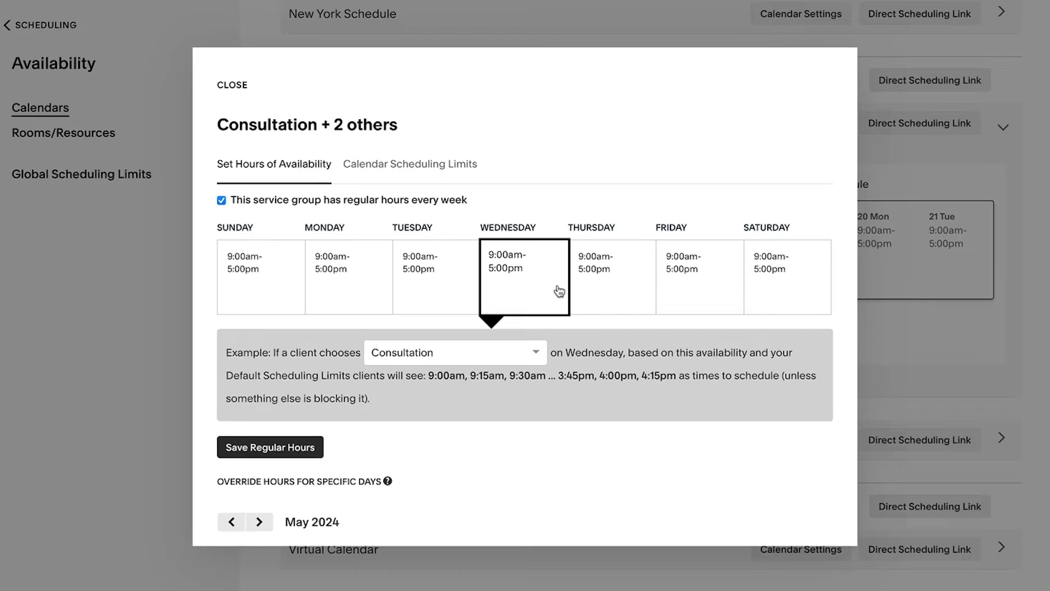
scroll(562, 287, down, 5)
scroll(562, 287, down, 2)
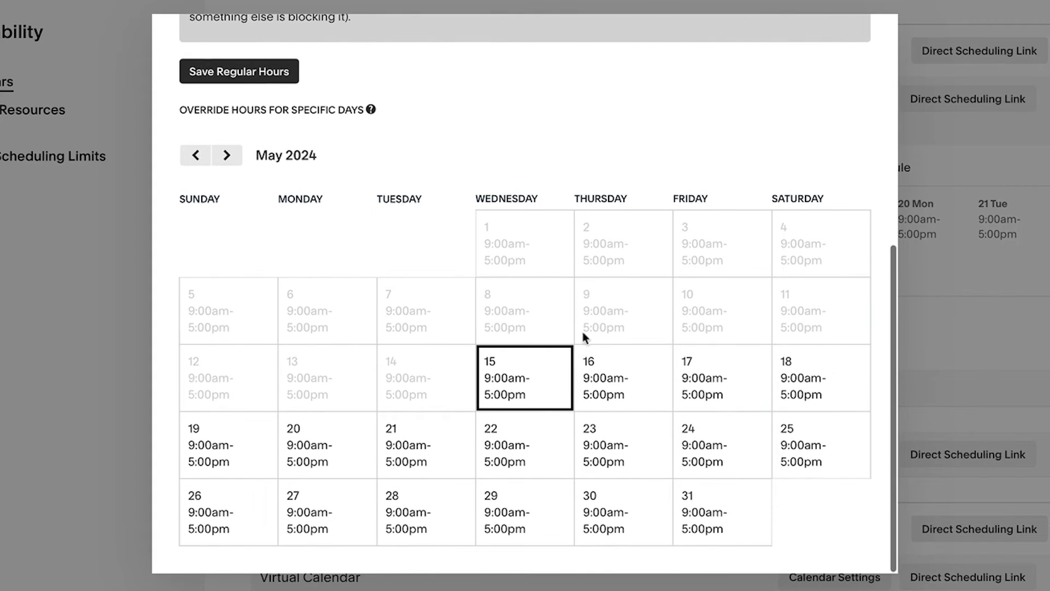
click(610, 386)
click(564, 220)
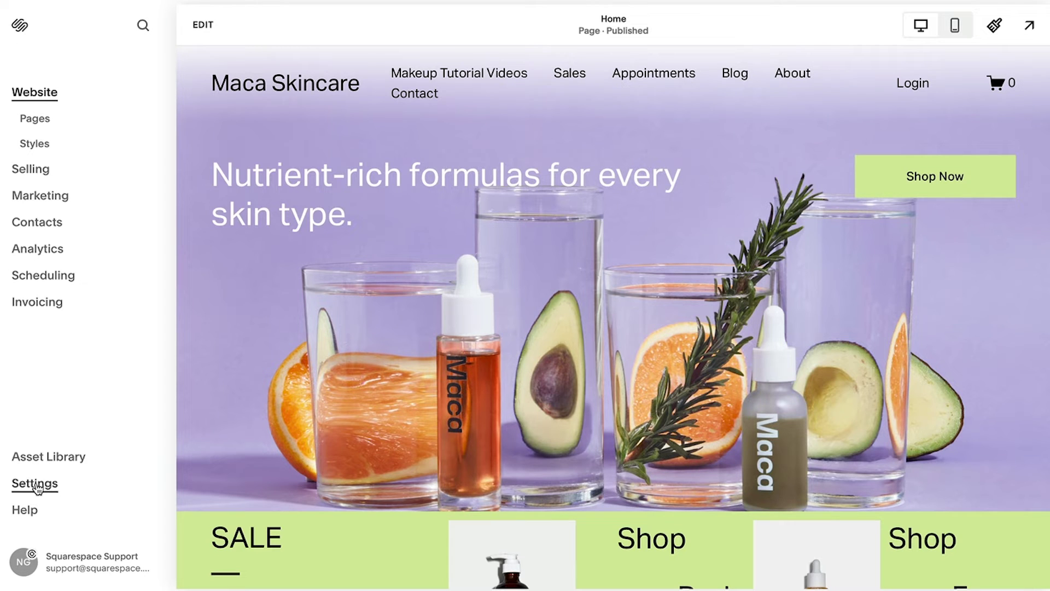
Reach the Invite Contributor form under Squarespace's Permissions & Ownership settings
click(35, 482)
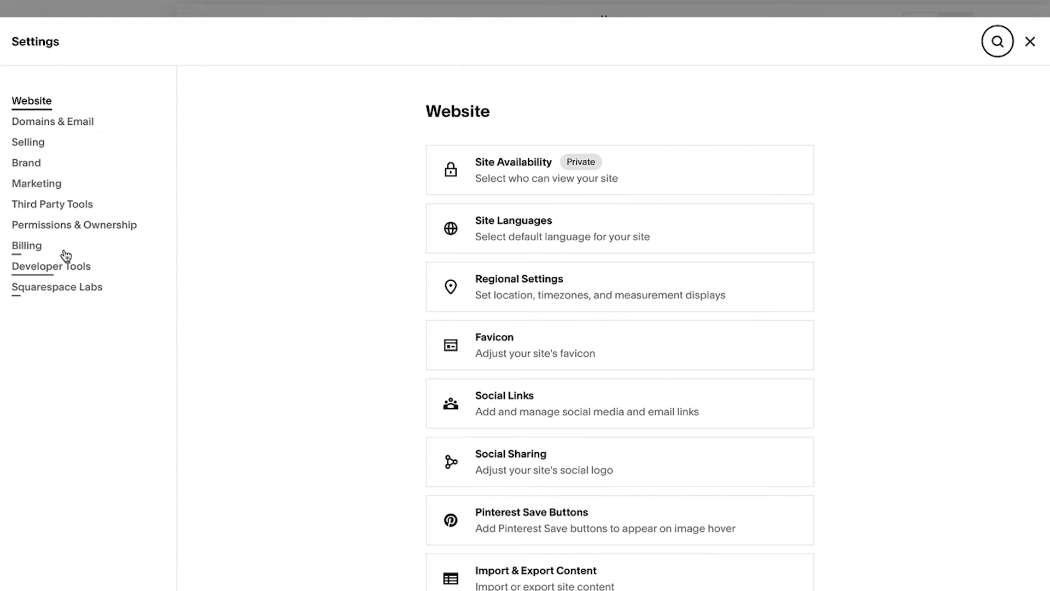
click(68, 227)
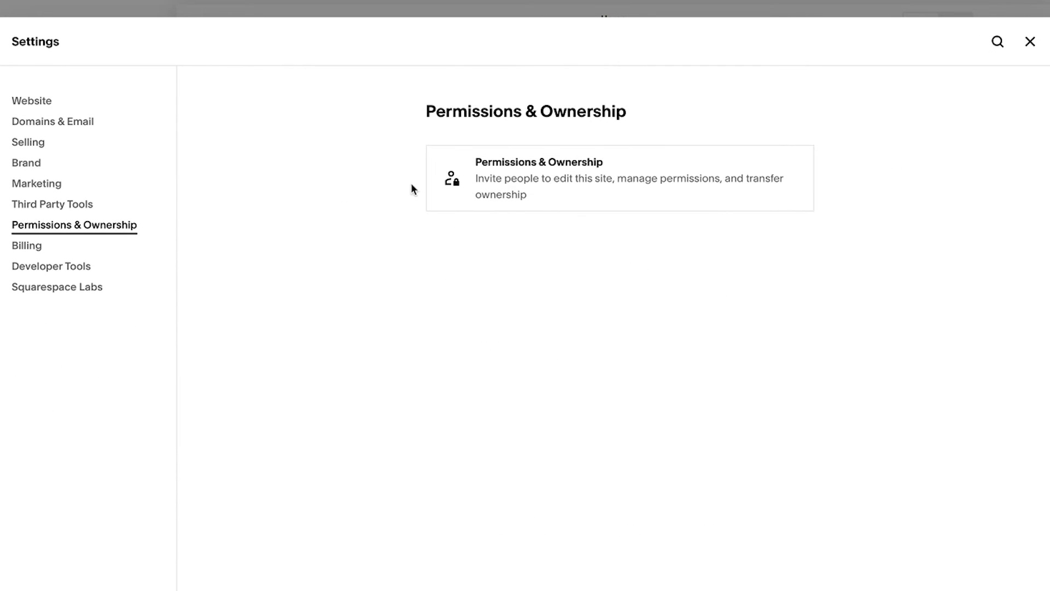
click(556, 188)
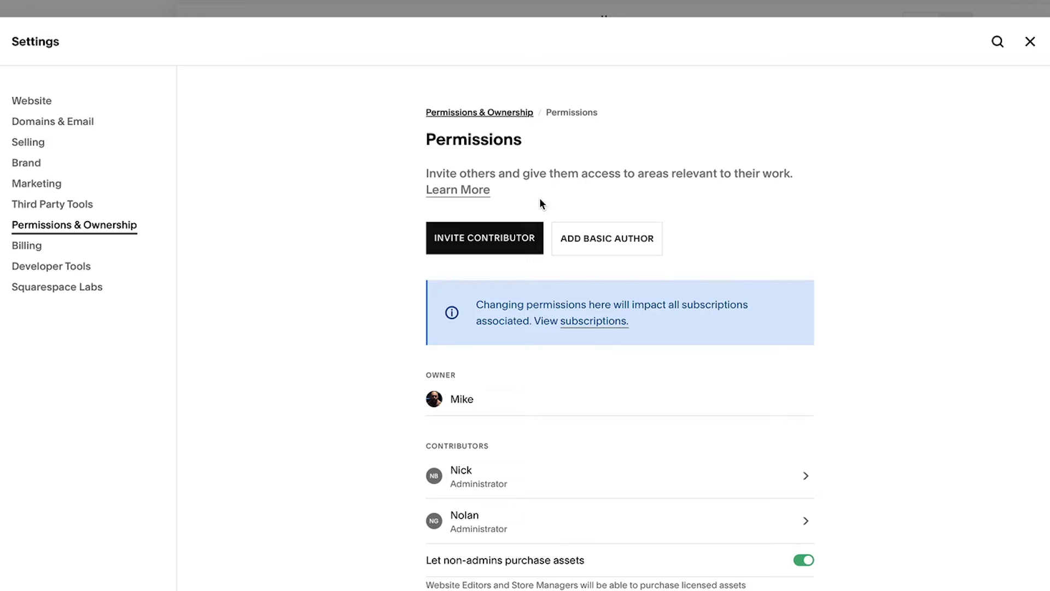
click(509, 250)
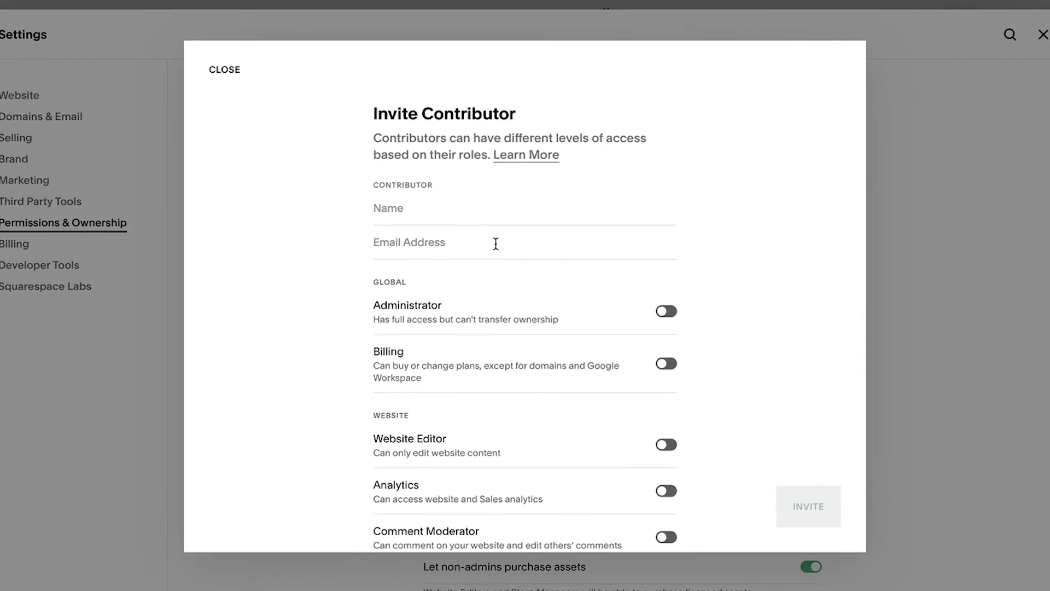
Invite Example Employee by name and email as an Administrator contributor
click(477, 212)
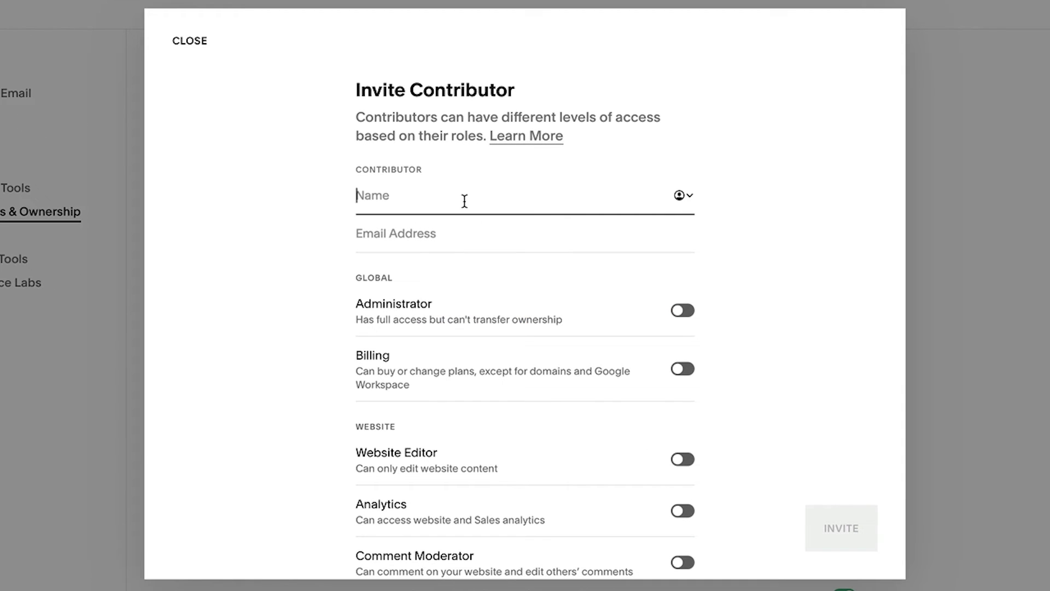
text(E)
text(xample Employee)
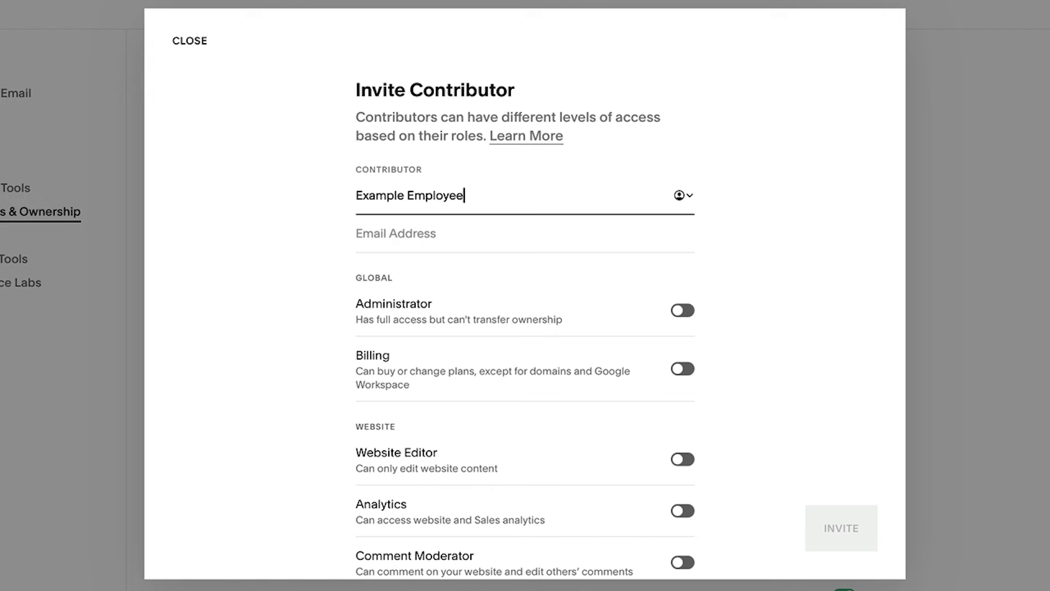
click(462, 233)
text(example)
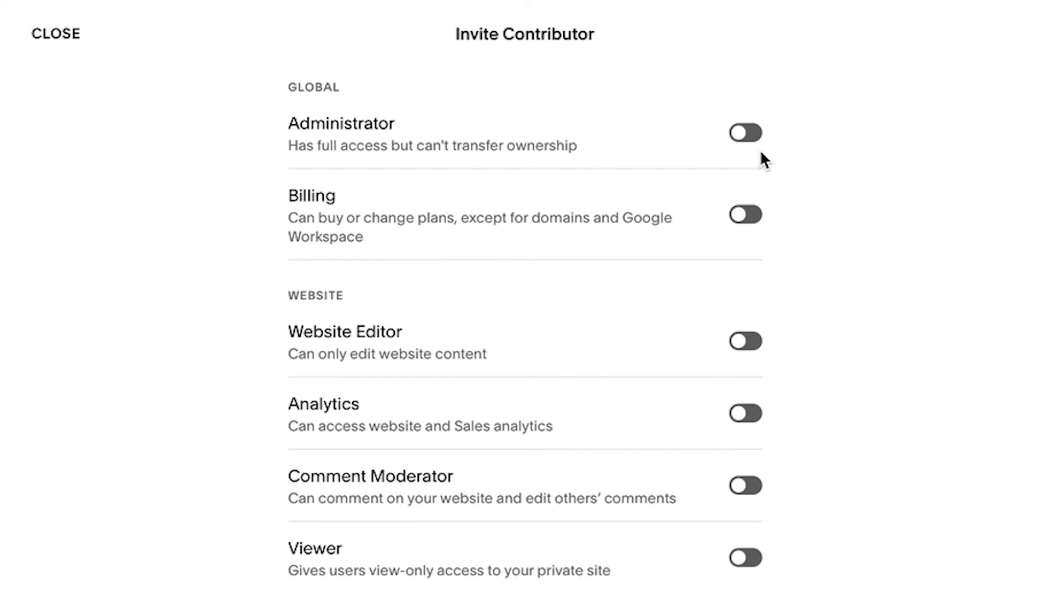
click(743, 134)
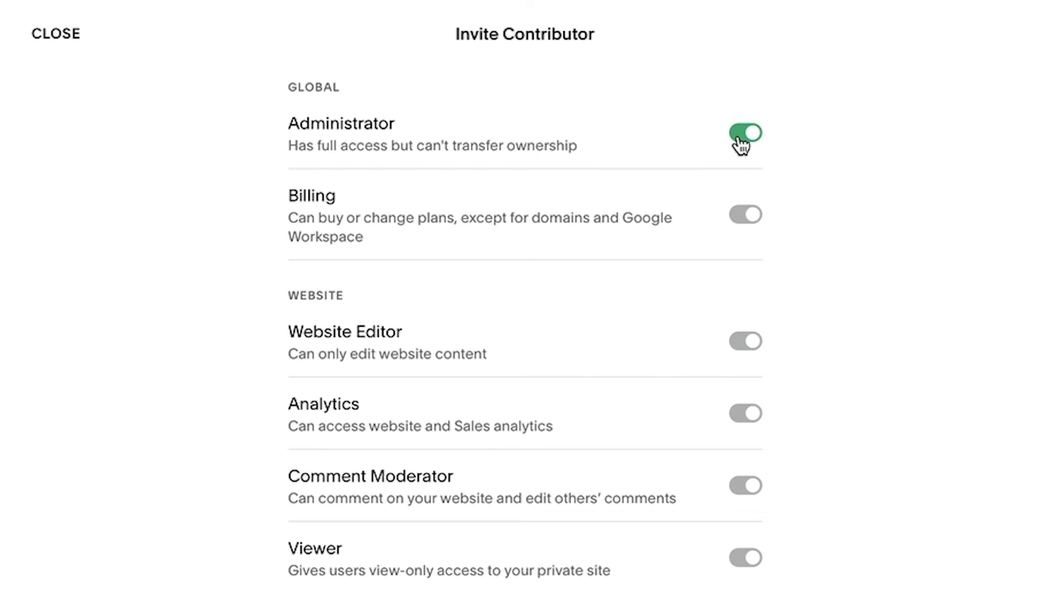
scroll(741, 144, down, 3)
scroll(741, 143, down, 2)
scroll(741, 143, down, 2)
scroll(742, 144, down, 2)
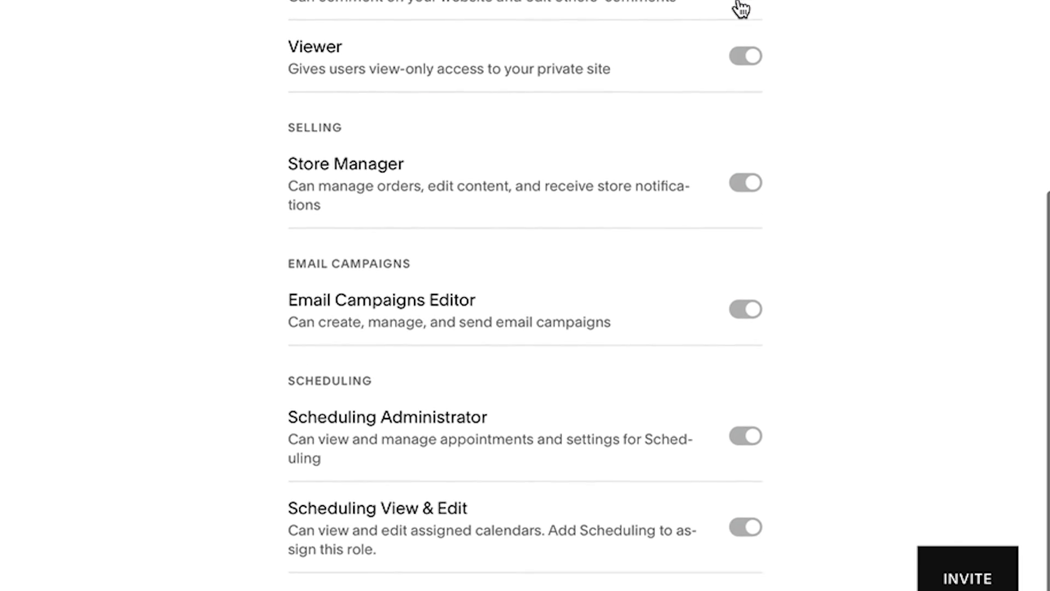
scroll(740, 11, down, 3)
scroll(741, 9, down, 1)
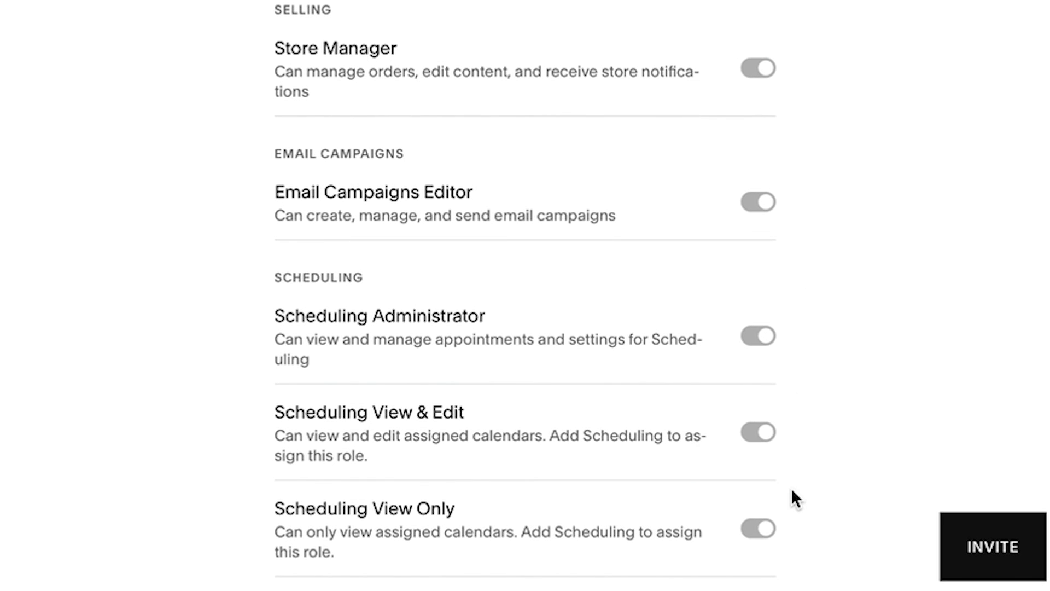
click(993, 547)
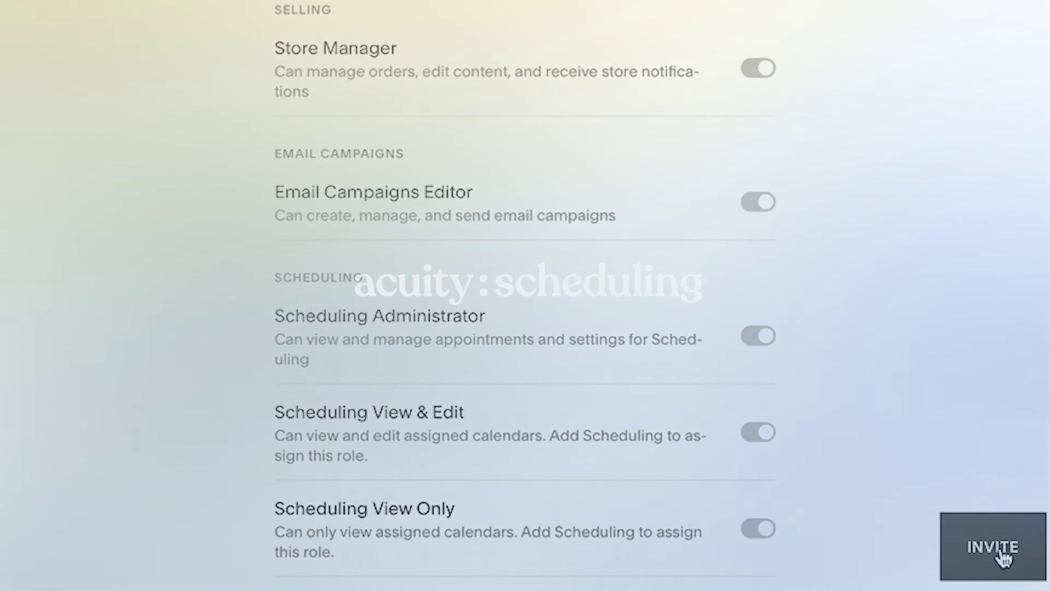